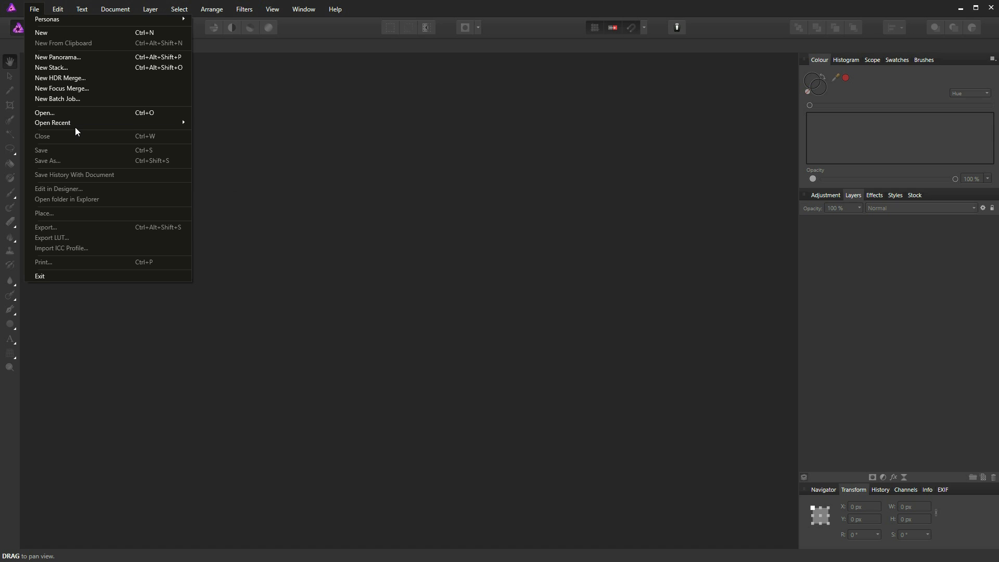
Open the recent RAW photo IMG_9409.CR2 and check the Develop Assistant settings
{"action": "left_click", "coordinate": [218, 126]}
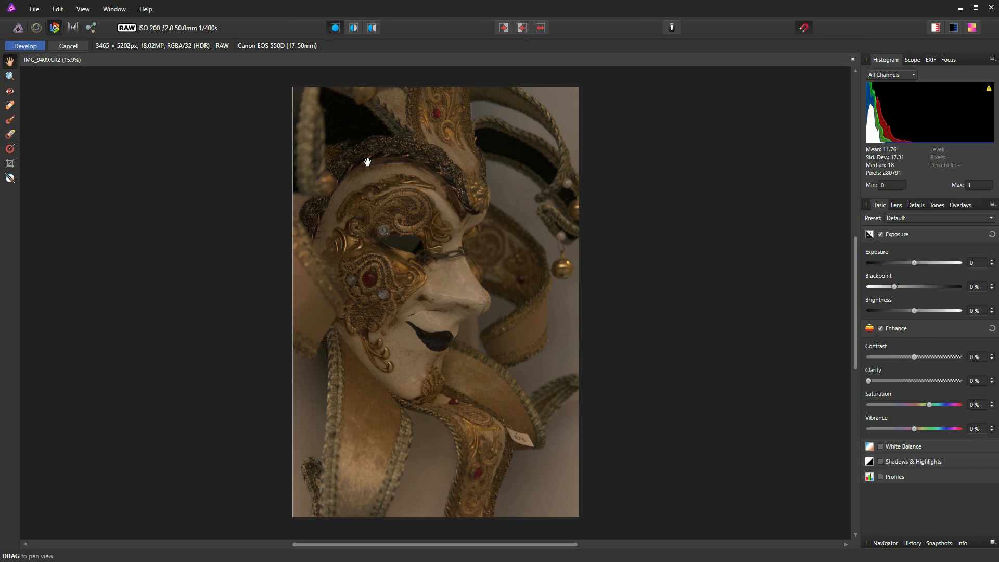
{"action": "left_click", "coordinate": [672, 27]}
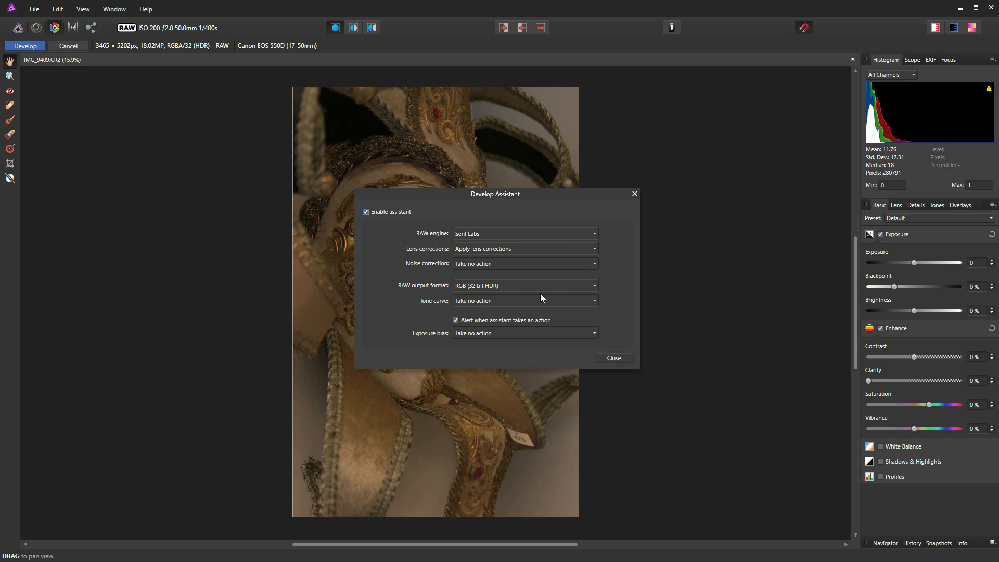
{"action": "left_click", "coordinate": [613, 358]}
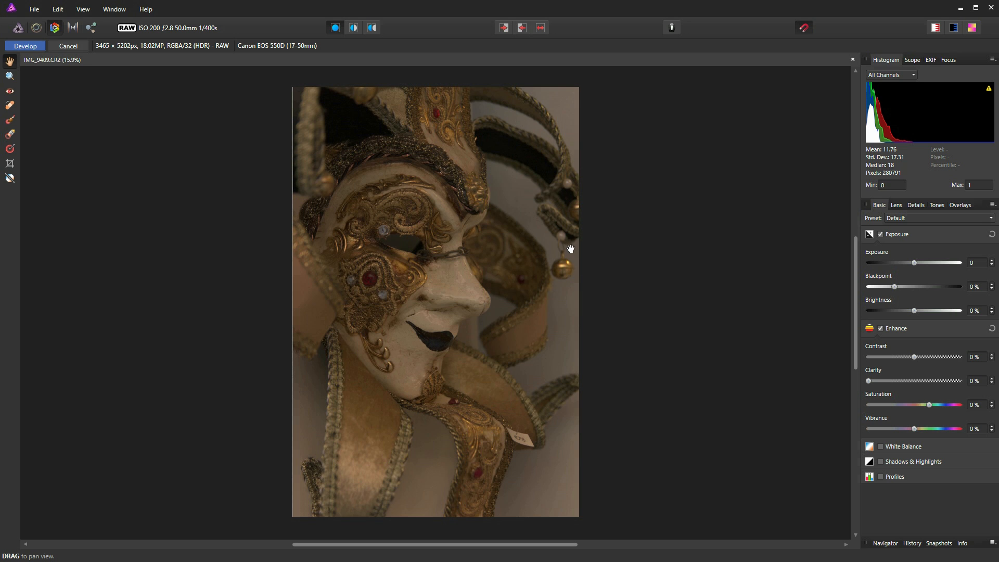
Set the white balance by sampling the white pearl above the hanging bell, and develop the RAW photo
{"action": "scroll", "coordinate": [567, 239], "scroll_direction": "up", "scroll_amount": 2}
{"action": "key", "text": "w"}
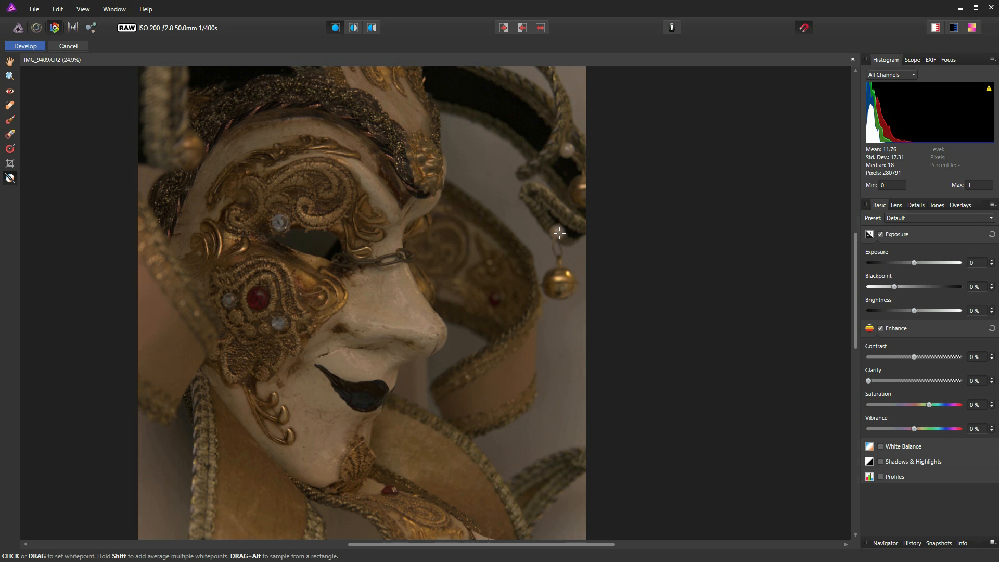
{"action": "scroll", "coordinate": [561, 231], "scroll_direction": "up", "scroll_amount": 3}
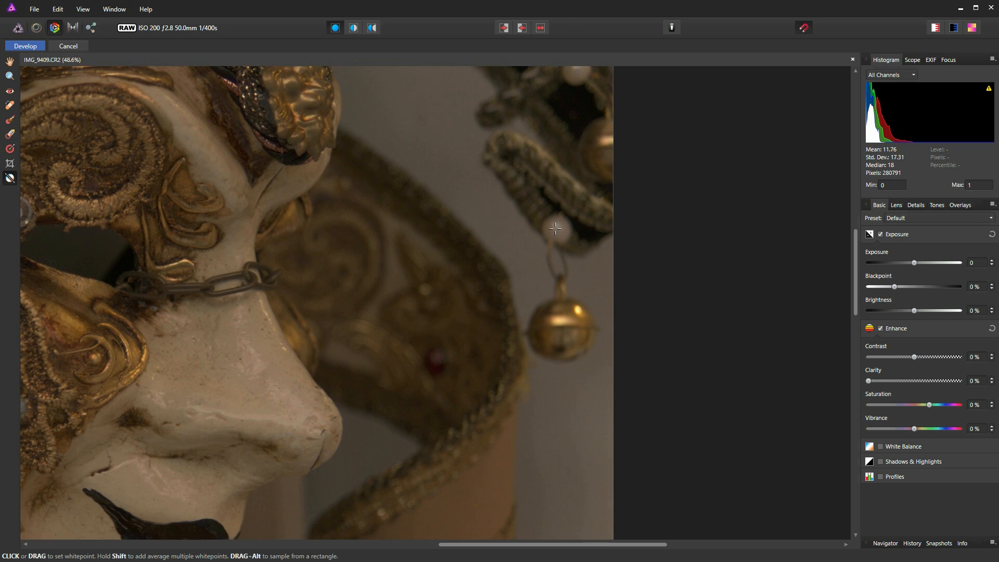
{"action": "left_click", "coordinate": [556, 227]}
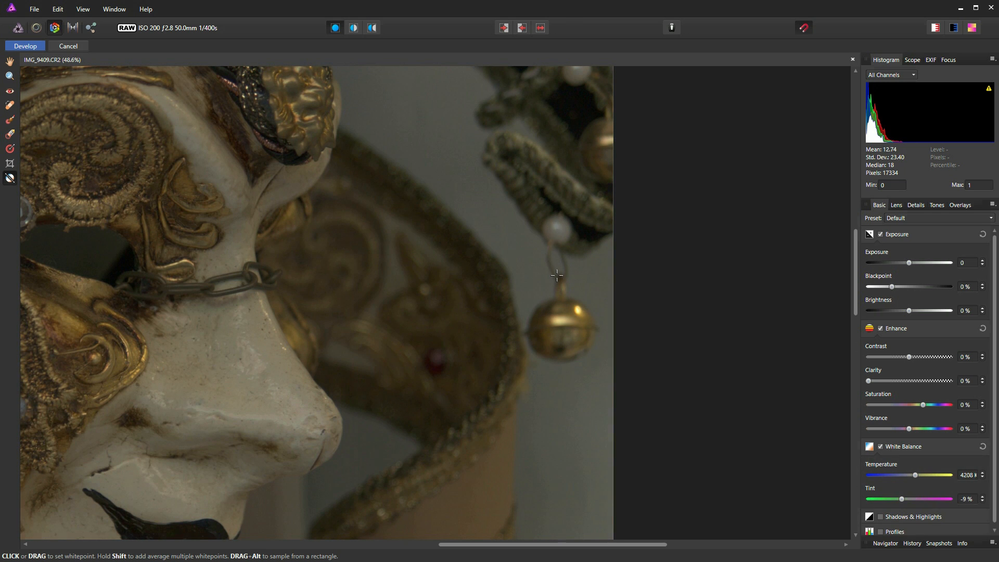
{"action": "scroll", "coordinate": [393, 275], "scroll_direction": "down", "scroll_amount": 5}
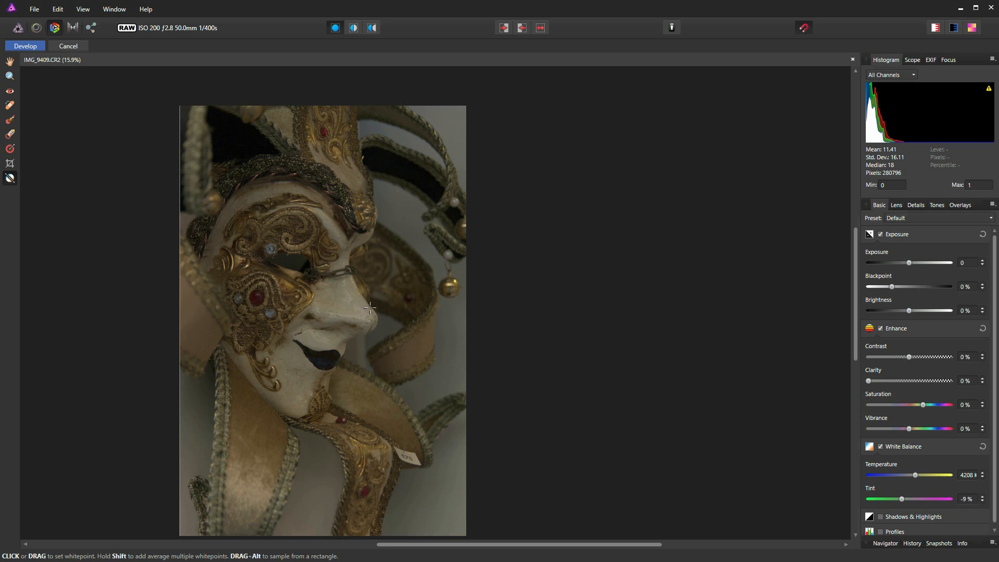
{"action": "key", "text": "ctrl+0"}
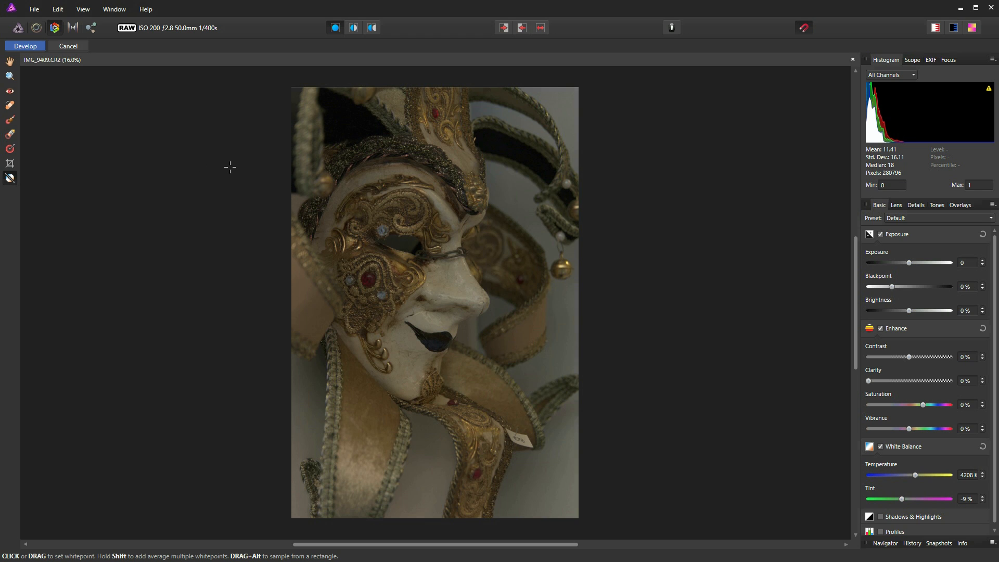
{"action": "left_click", "coordinate": [27, 47]}
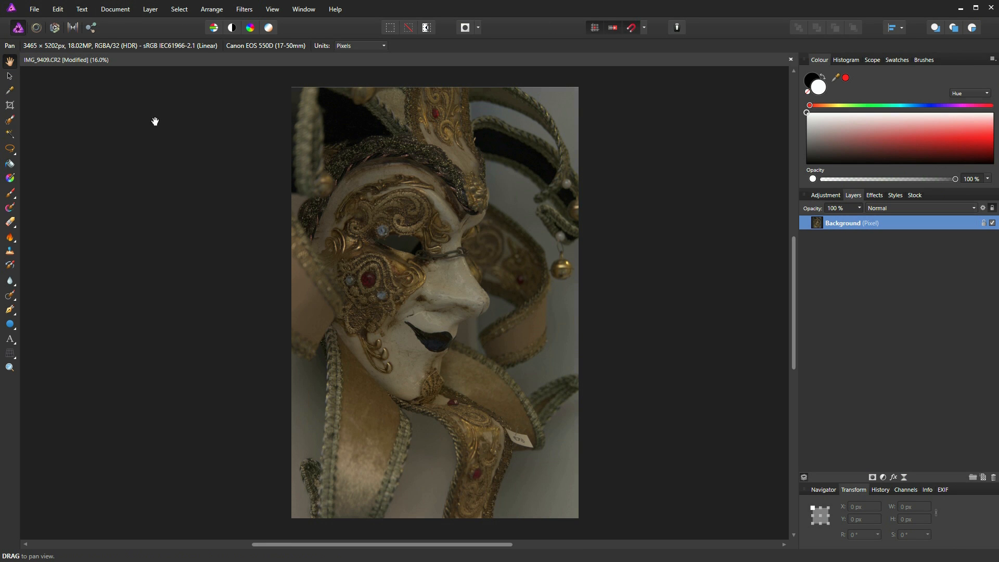
Switch the photo to tone mapping and apply the Dramatic preset
{"action": "left_click", "coordinate": [73, 28]}
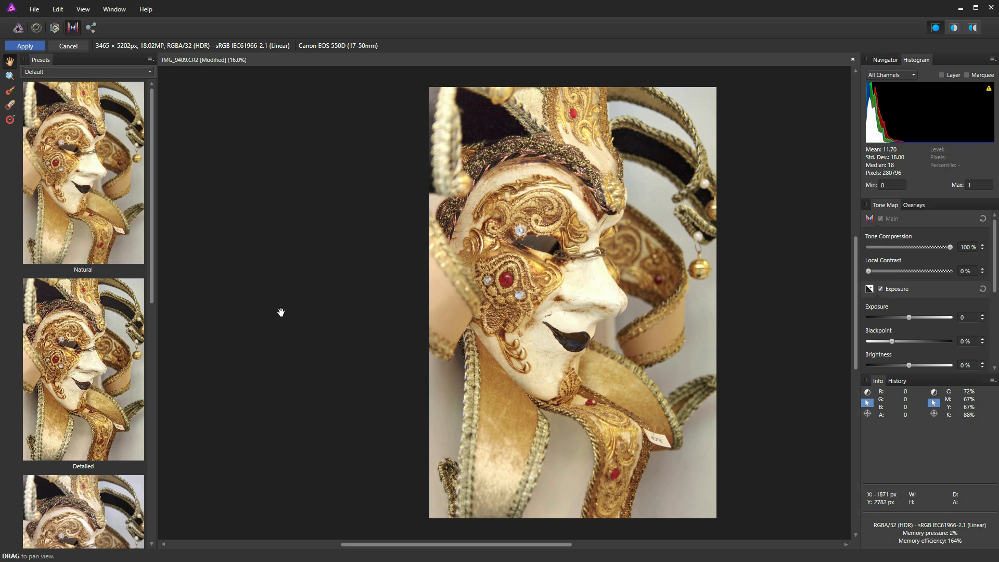
{"action": "left_click_drag", "start_coordinate": [152, 182], "coordinate": [172, 442]}
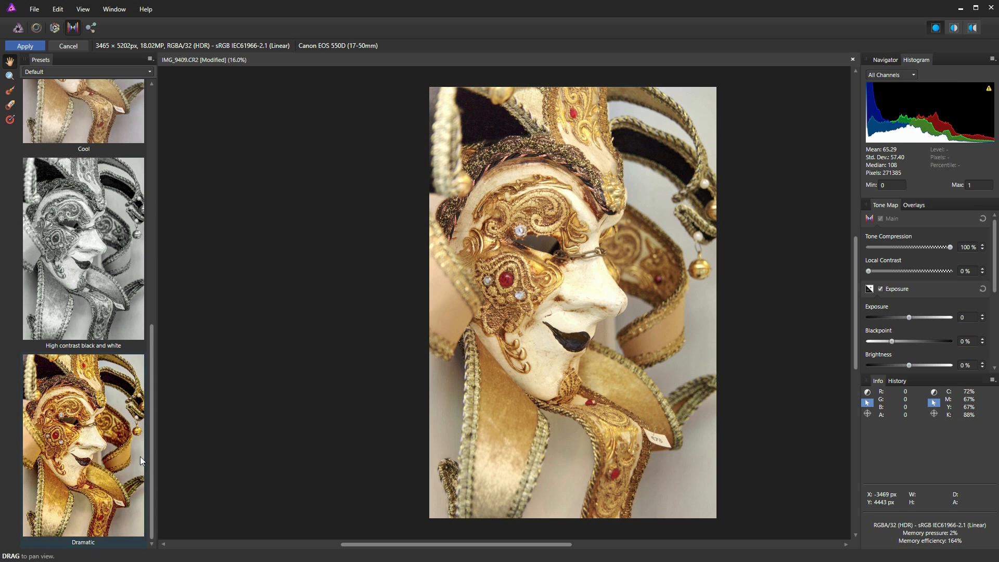
{"action": "left_click", "coordinate": [86, 436]}
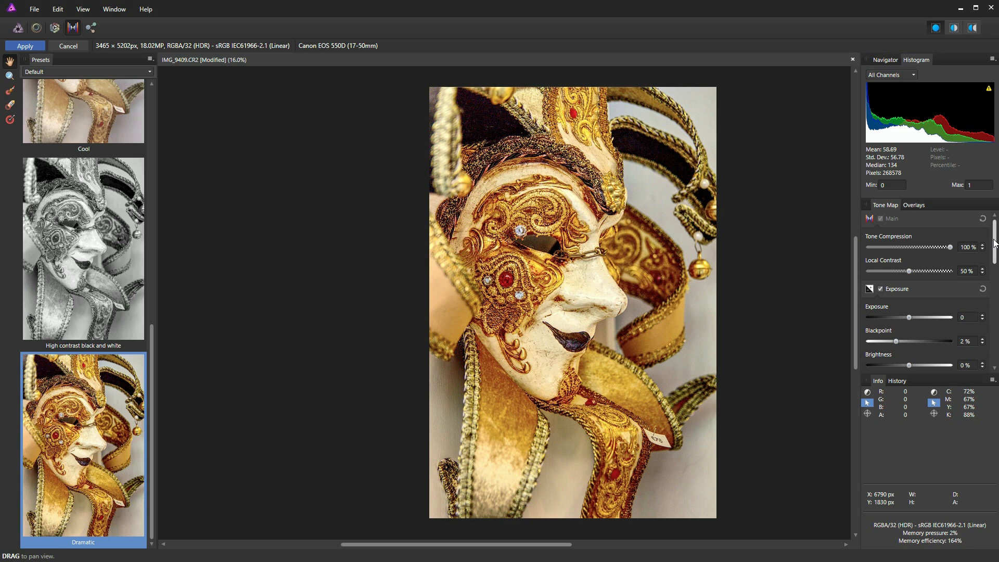
Set Tone Compression to 69%, Local Contrast to 31% and Exposure to 0.115
{"action": "scroll", "coordinate": [995, 241], "scroll_direction": "down", "scroll_amount": 1}
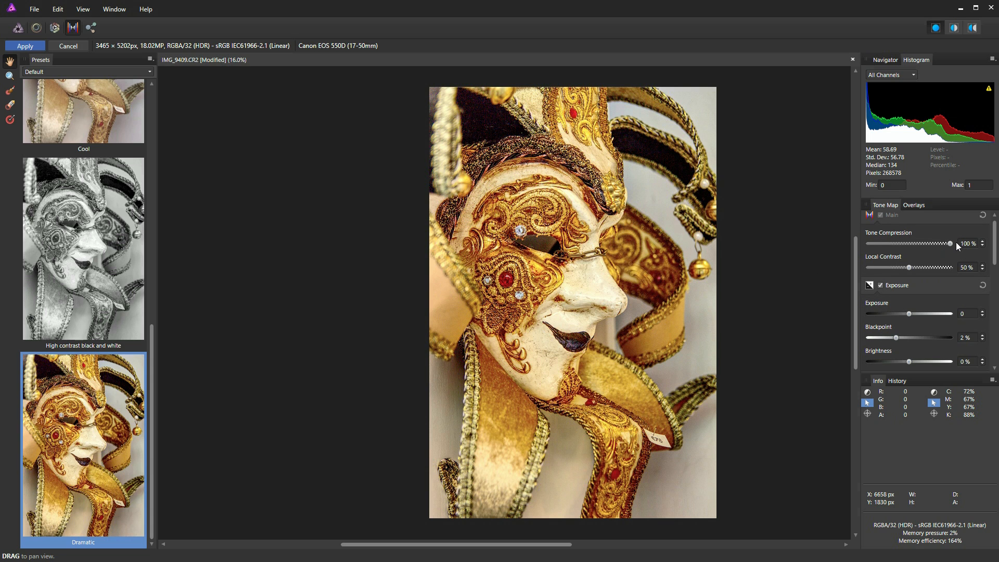
{"action": "left_click_drag", "start_coordinate": [950, 244], "coordinate": [925, 244]}
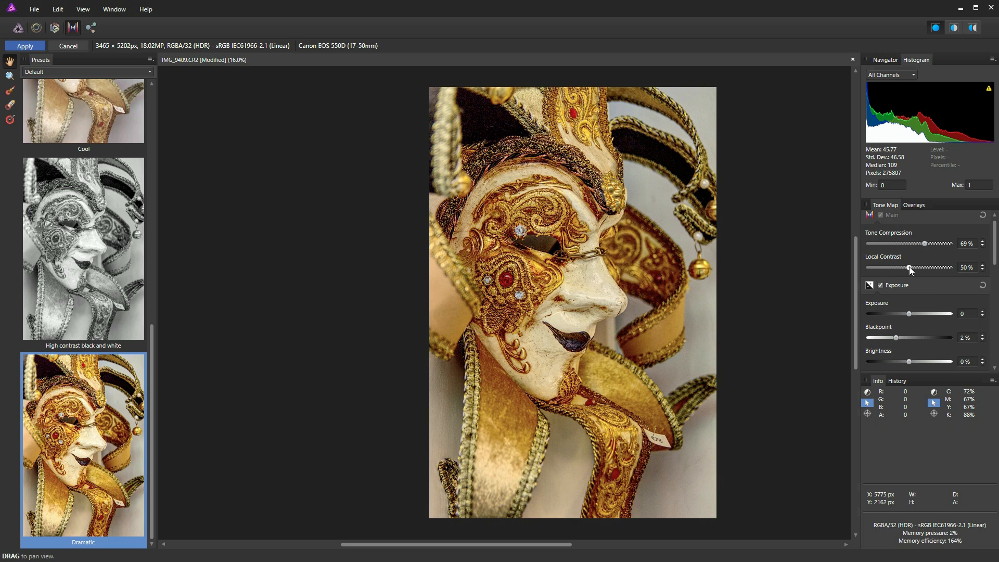
{"action": "left_click_drag", "start_coordinate": [911, 269], "coordinate": [899, 268]}
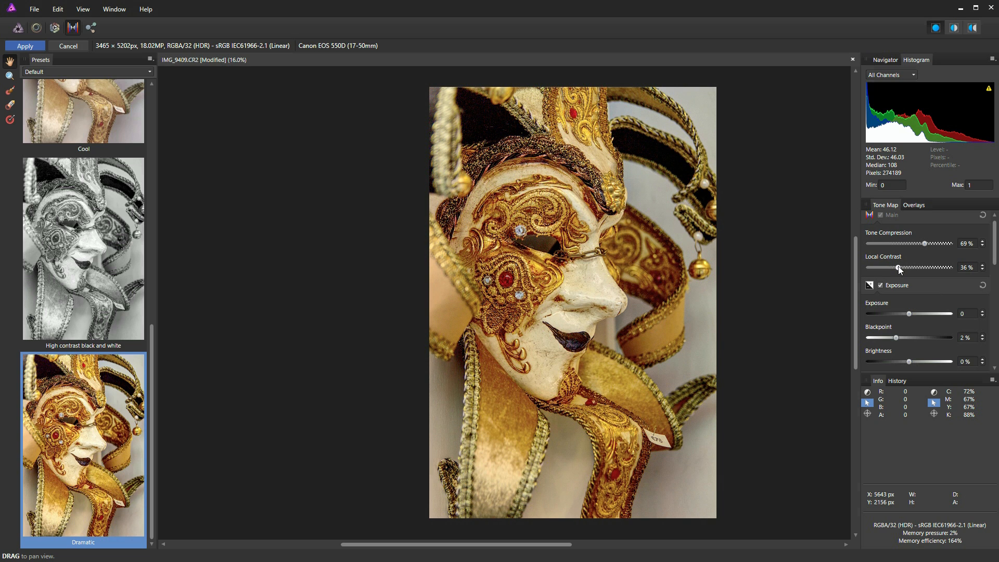
{"action": "left_click_drag", "start_coordinate": [898, 268], "coordinate": [893, 272]}
{"action": "left_click_drag", "start_coordinate": [910, 313], "coordinate": [911, 313]}
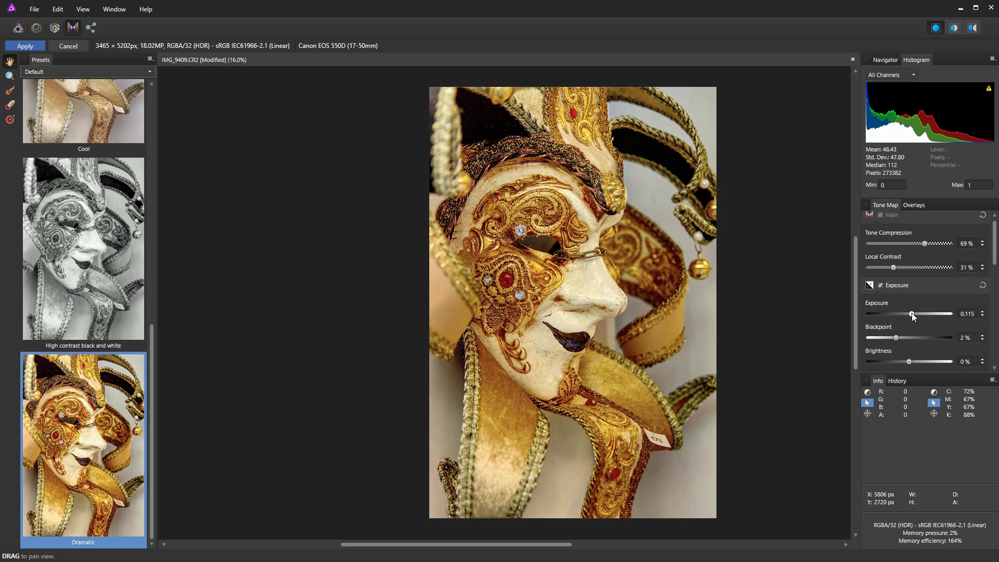
Set Saturation to 21% and Vibrance to -14% in the Enhance settings
{"action": "left_click_drag", "start_coordinate": [995, 253], "coordinate": [994, 290]}
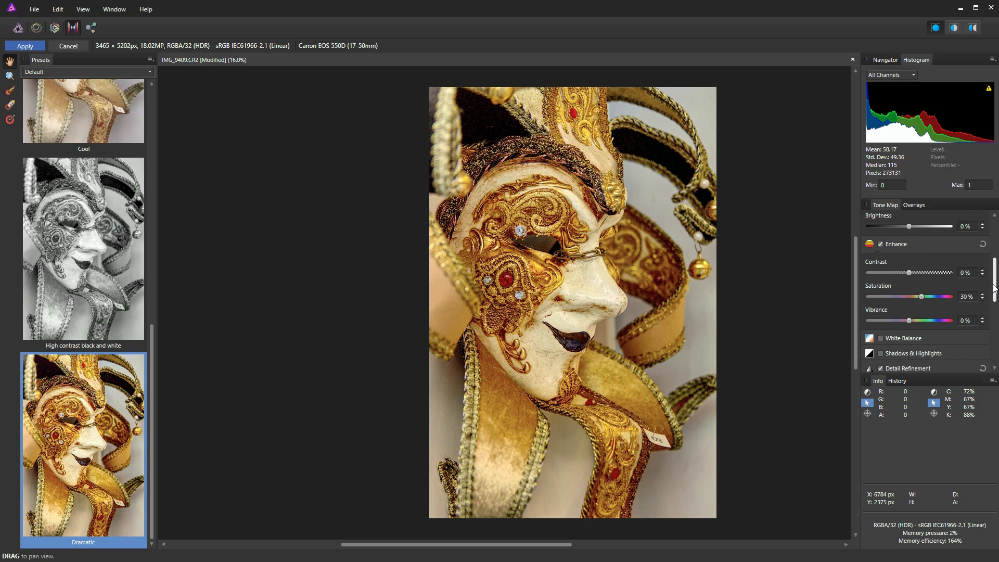
{"action": "left_click_drag", "start_coordinate": [994, 289], "coordinate": [995, 285]}
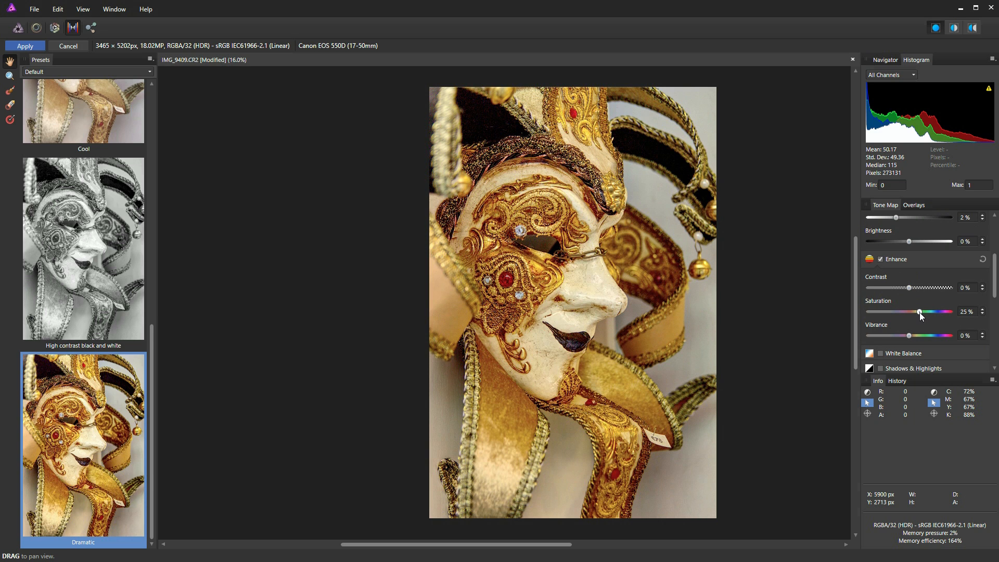
{"action": "left_click_drag", "start_coordinate": [919, 312], "coordinate": [918, 311]}
{"action": "scroll", "coordinate": [989, 292], "scroll_direction": "down", "scroll_amount": 2}
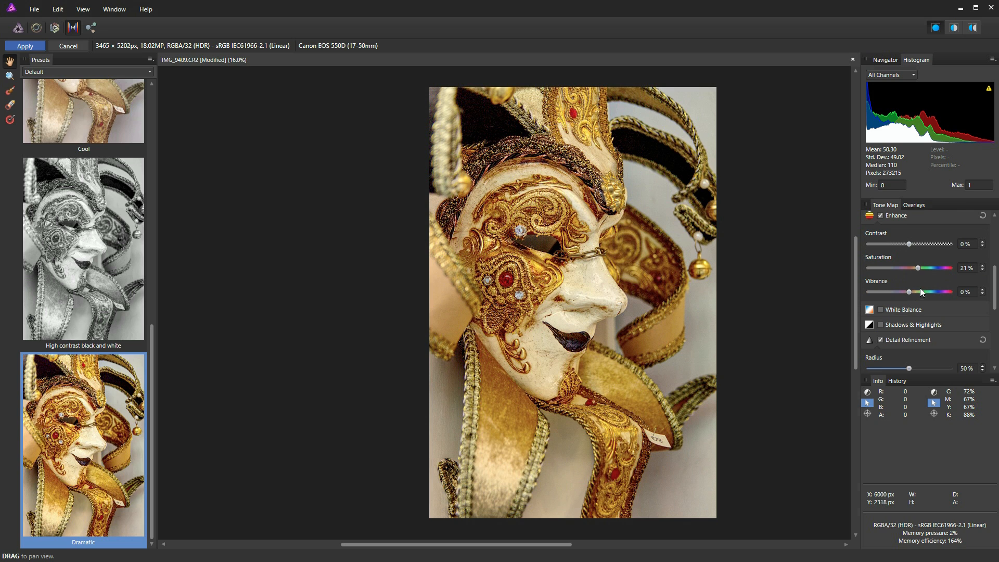
{"action": "mouse_move", "coordinate": [909, 292]}
{"action": "left_mouse_down"}
{"action": "mouse_move", "coordinate": [885, 292]}
{"action": "mouse_move", "coordinate": [898, 291]}
{"action": "left_mouse_up"}
Enable the Shadows & Highlights adjustment and raise Shadows slightly
{"action": "left_click", "coordinate": [881, 325]}
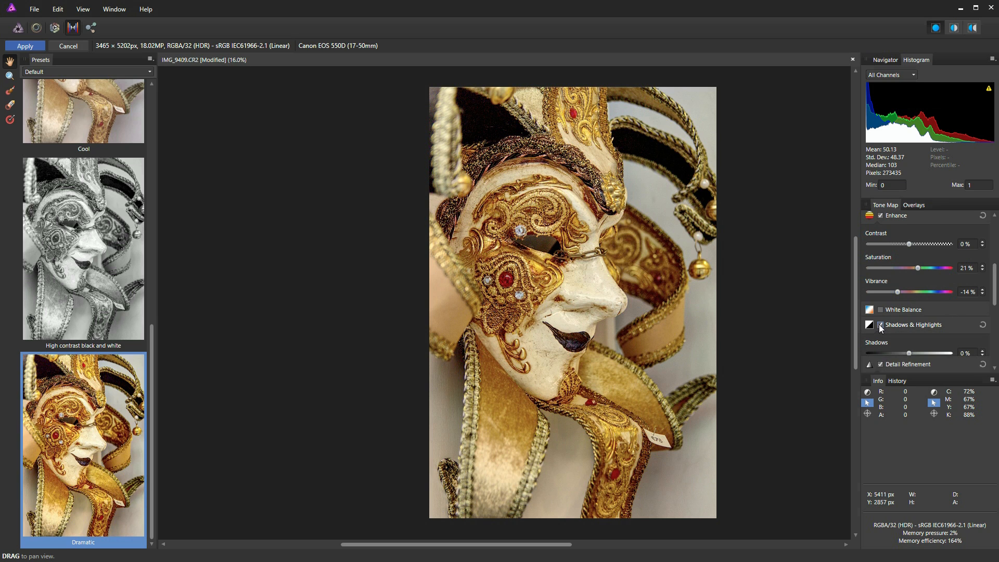
{"action": "scroll", "coordinate": [995, 290], "scroll_direction": "down", "scroll_amount": 1}
{"action": "scroll", "coordinate": [995, 291], "scroll_direction": "down", "scroll_amount": 3}
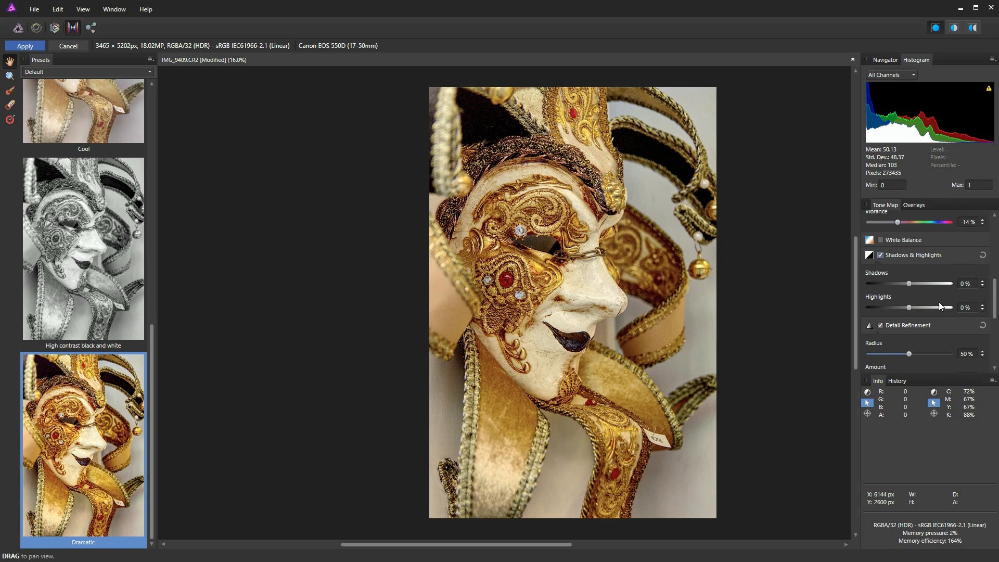
{"action": "left_click_drag", "start_coordinate": [910, 284], "coordinate": [915, 284]}
Examine the Detail Refinement settings and the fine detail and noise around the mask's eye opening
{"action": "scroll", "coordinate": [995, 312], "scroll_direction": "down", "scroll_amount": 2}
{"action": "scroll", "coordinate": [995, 318], "scroll_direction": "down", "scroll_amount": 2}
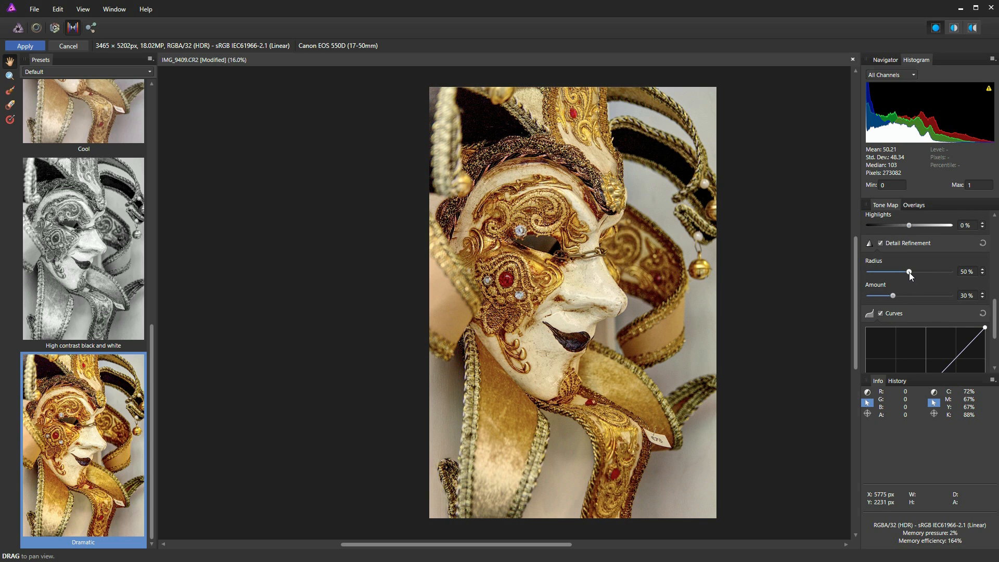
{"action": "scroll", "coordinate": [553, 227], "scroll_direction": "up", "scroll_amount": 5}
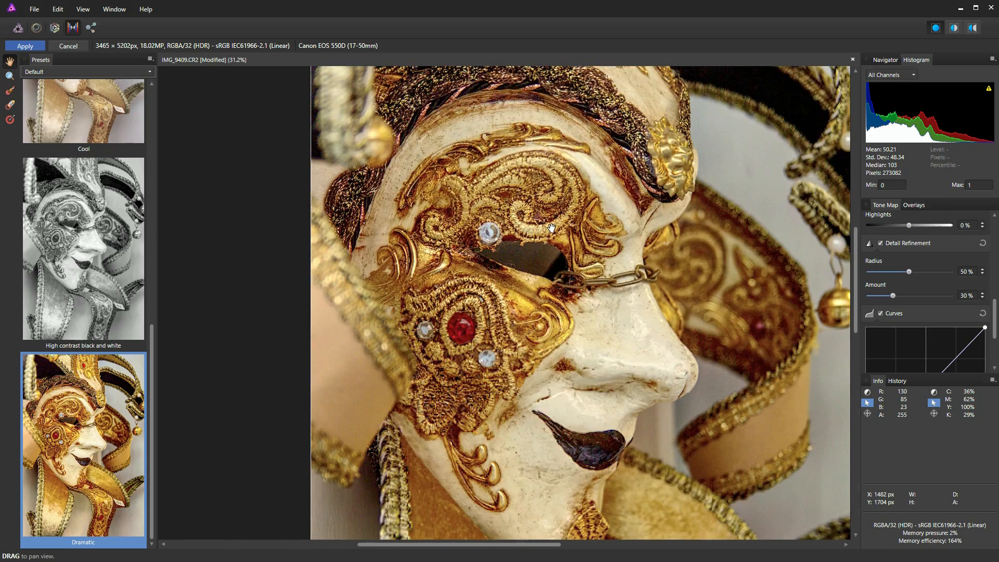
{"action": "scroll", "coordinate": [551, 227], "scroll_direction": "down", "scroll_amount": 1}
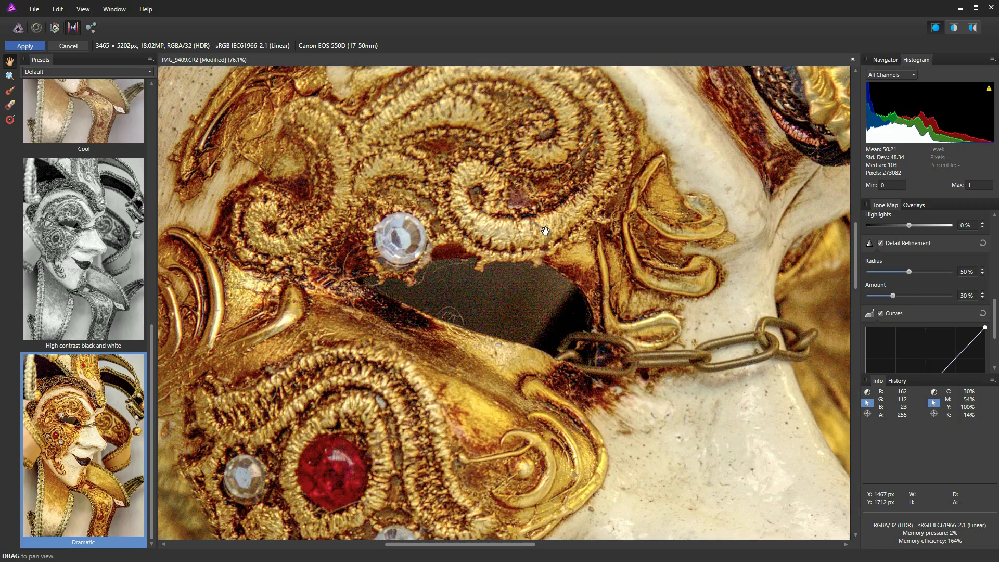
{"action": "scroll", "coordinate": [543, 235], "scroll_direction": "down", "scroll_amount": 2}
{"action": "scroll", "coordinate": [544, 242], "scroll_direction": "up", "scroll_amount": 2}
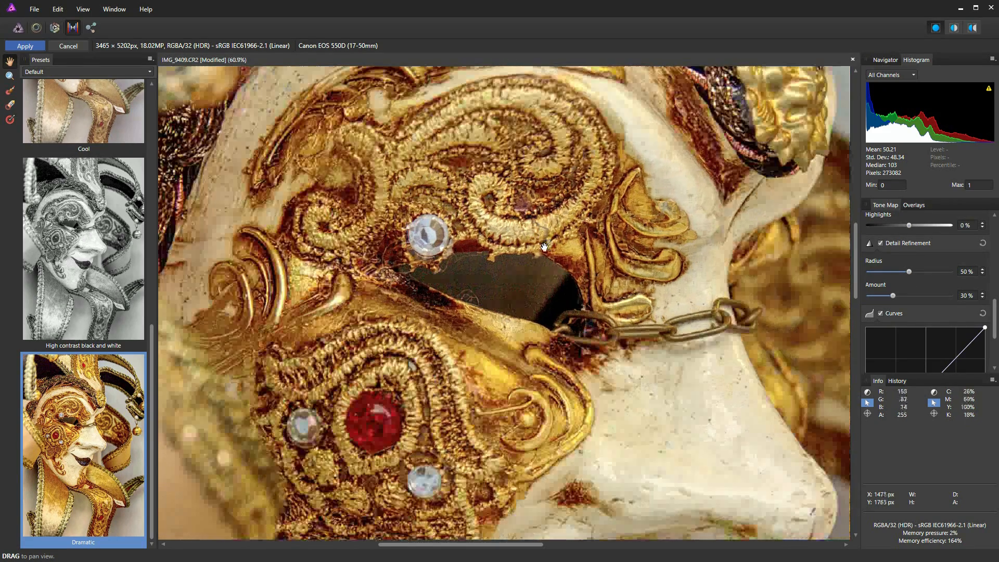
{"action": "scroll", "coordinate": [535, 288], "scroll_direction": "up", "scroll_amount": 2}
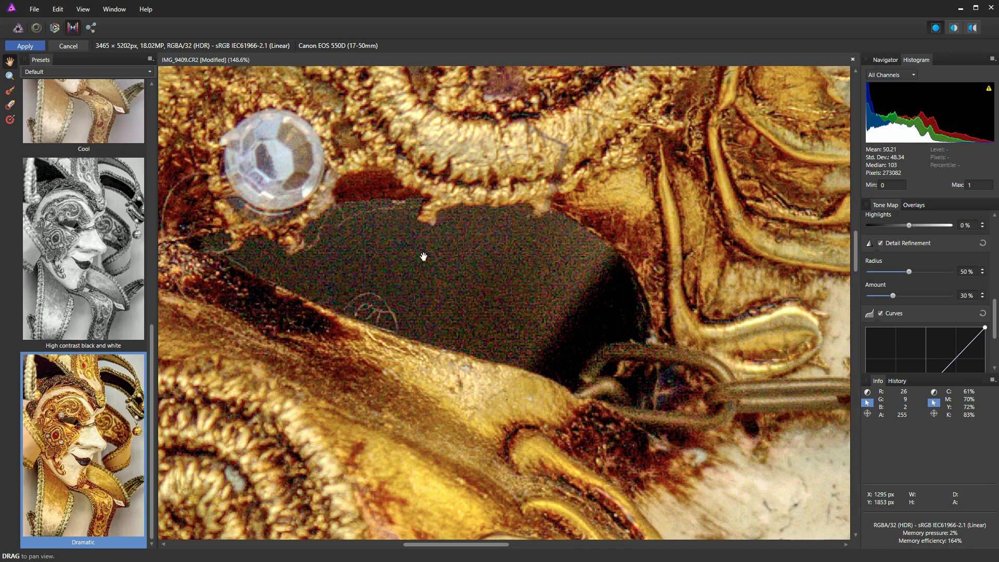
{"action": "scroll", "coordinate": [396, 285], "scroll_direction": "down", "scroll_amount": 3}
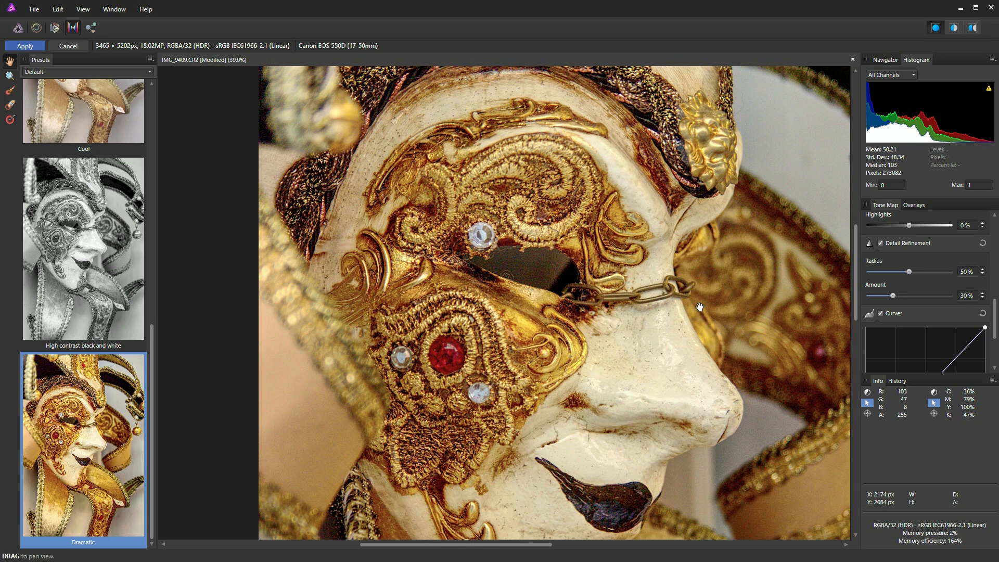
{"action": "scroll", "coordinate": [701, 304], "scroll_direction": "down", "scroll_amount": 2}
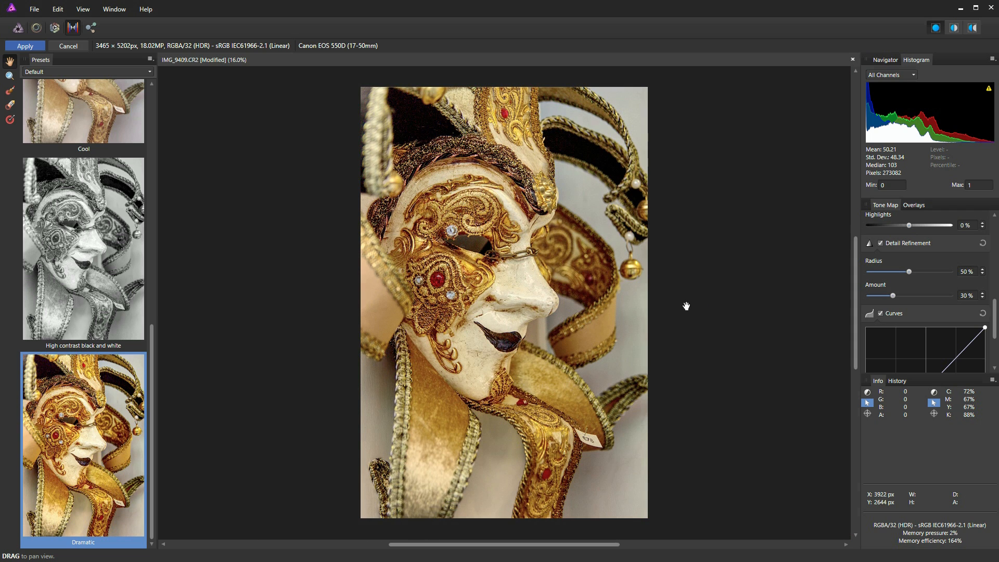
Try an S-shaped contrast curve on the Master channel and reset the curve
{"action": "left_click_drag", "start_coordinate": [994, 315], "coordinate": [994, 342]}
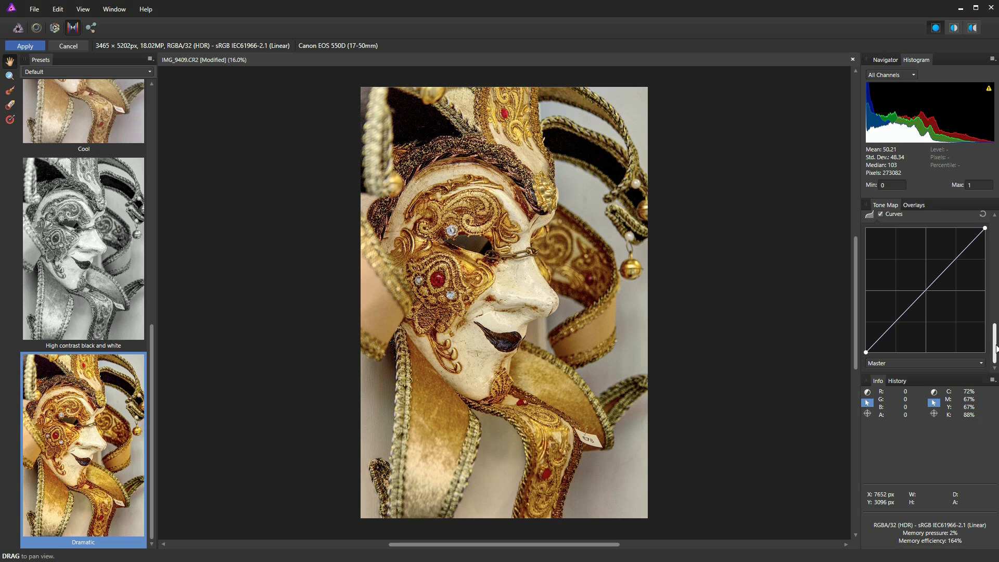
{"action": "left_click_drag", "start_coordinate": [897, 320], "coordinate": [900, 325]}
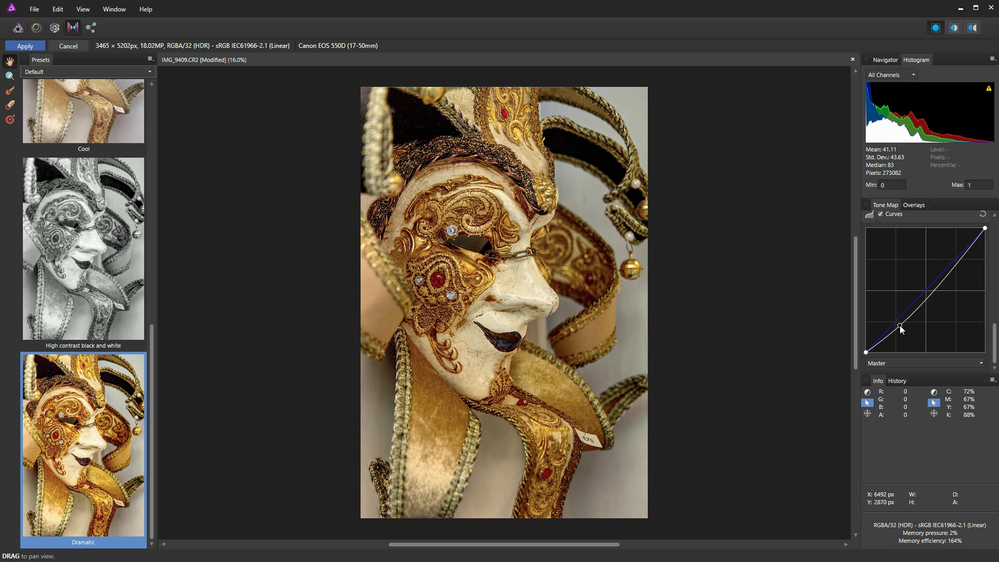
{"action": "left_click_drag", "start_coordinate": [944, 275], "coordinate": [945, 262]}
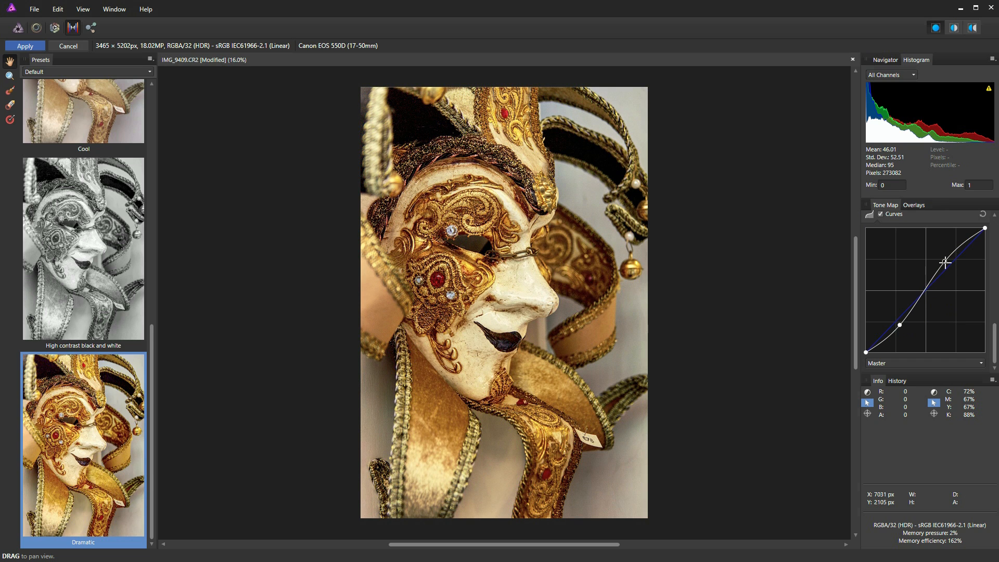
{"action": "left_click", "coordinate": [983, 214]}
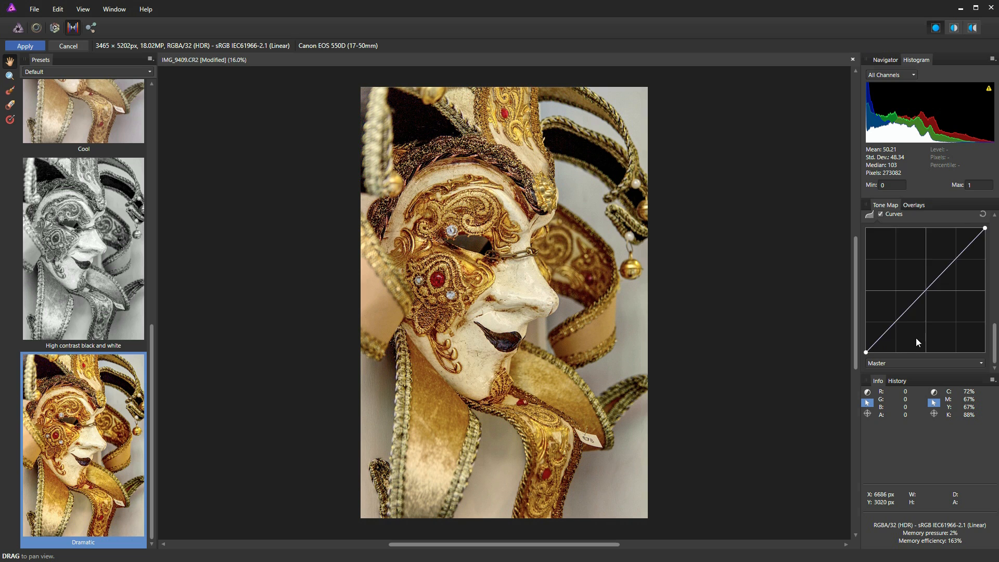
Apply the tone mapping to the photo and look closely at the mask's face
{"action": "scroll", "coordinate": [955, 272], "scroll_direction": "up", "scroll_amount": 10}
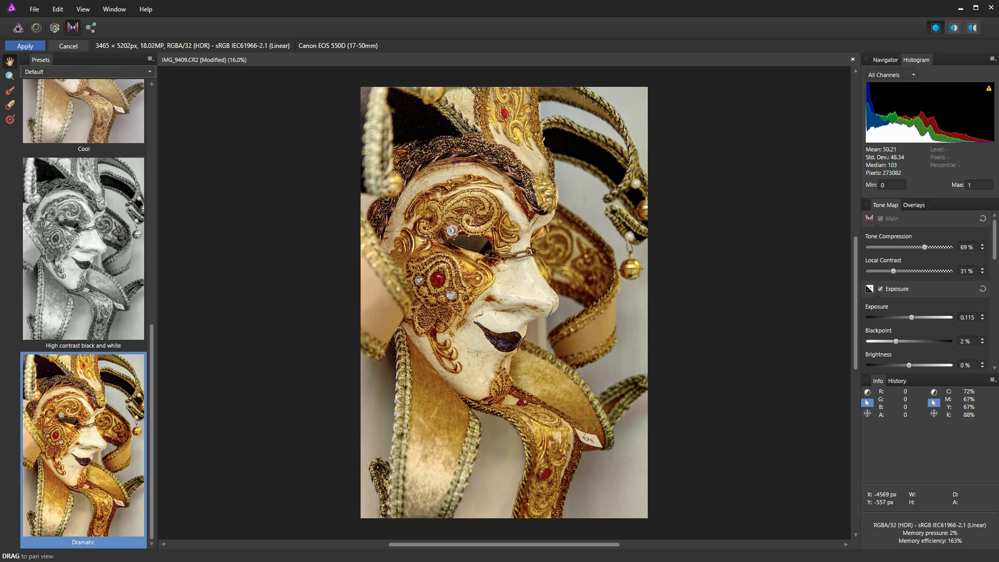
{"action": "left_click", "coordinate": [25, 46]}
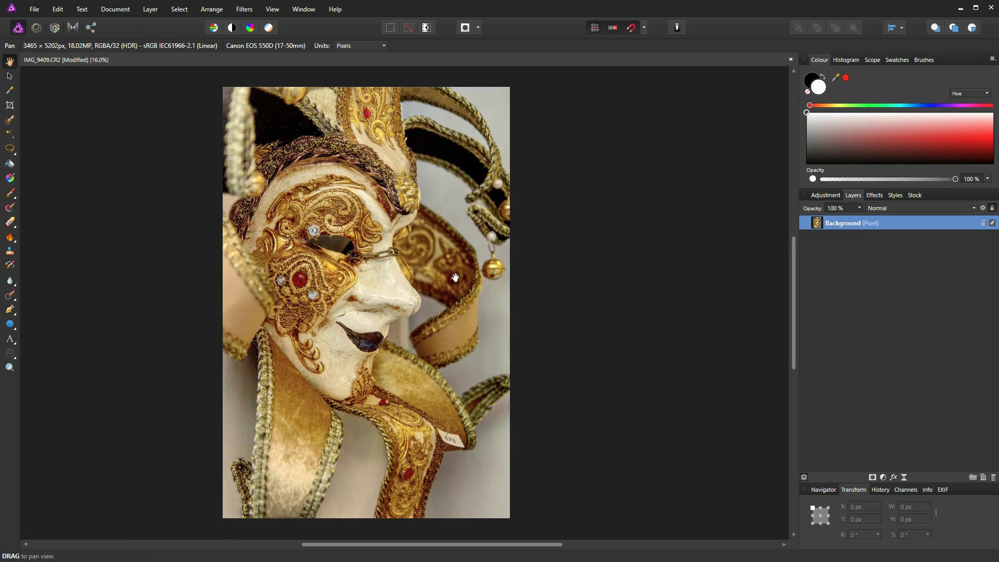
{"action": "scroll", "coordinate": [349, 266], "scroll_direction": "up", "scroll_amount": 3}
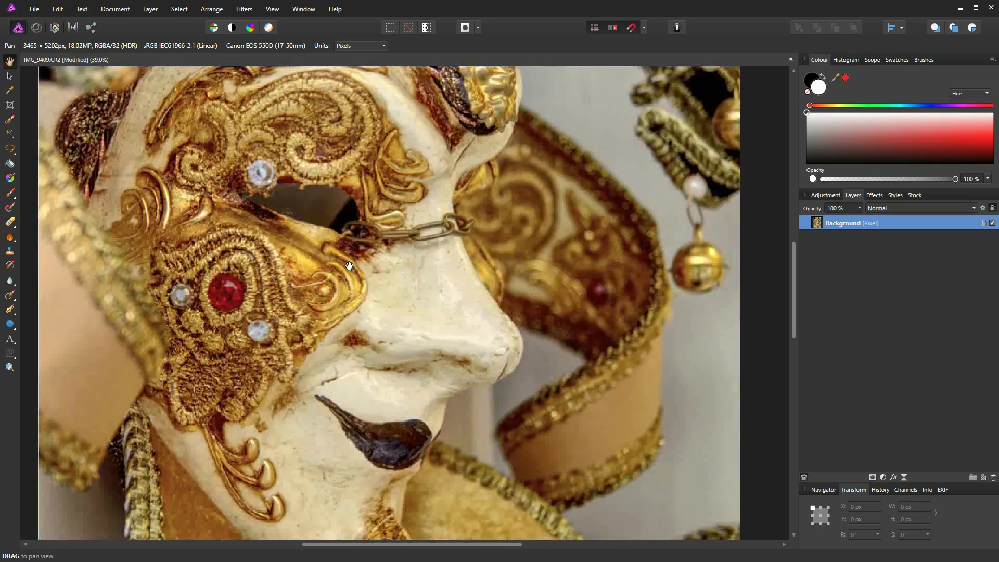
Duplicate the Background pixel layer and add a live Denoise filter to the copy
{"action": "scroll", "coordinate": [349, 267], "scroll_direction": "up", "scroll_amount": 2}
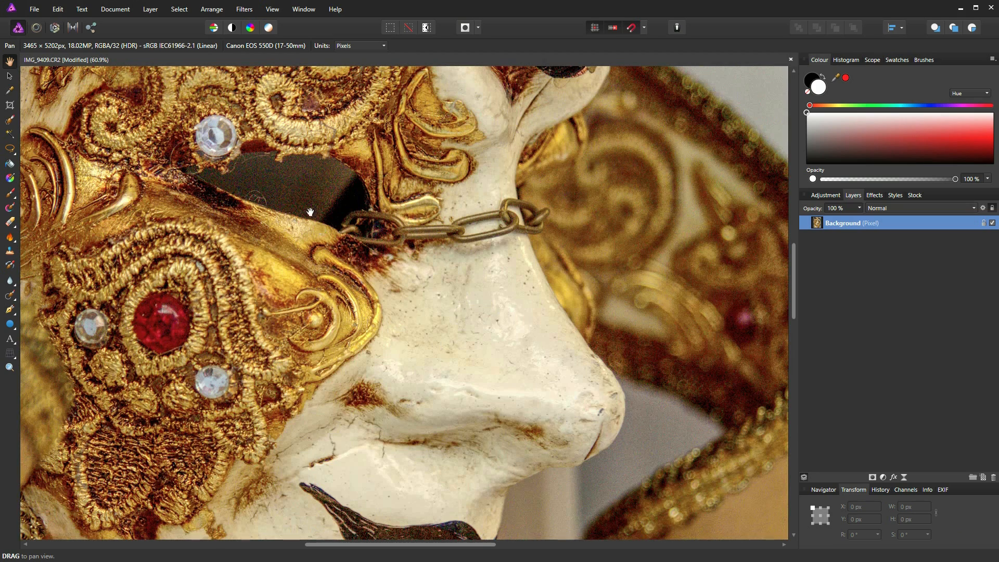
{"action": "scroll", "coordinate": [298, 195], "scroll_direction": "up", "scroll_amount": 1}
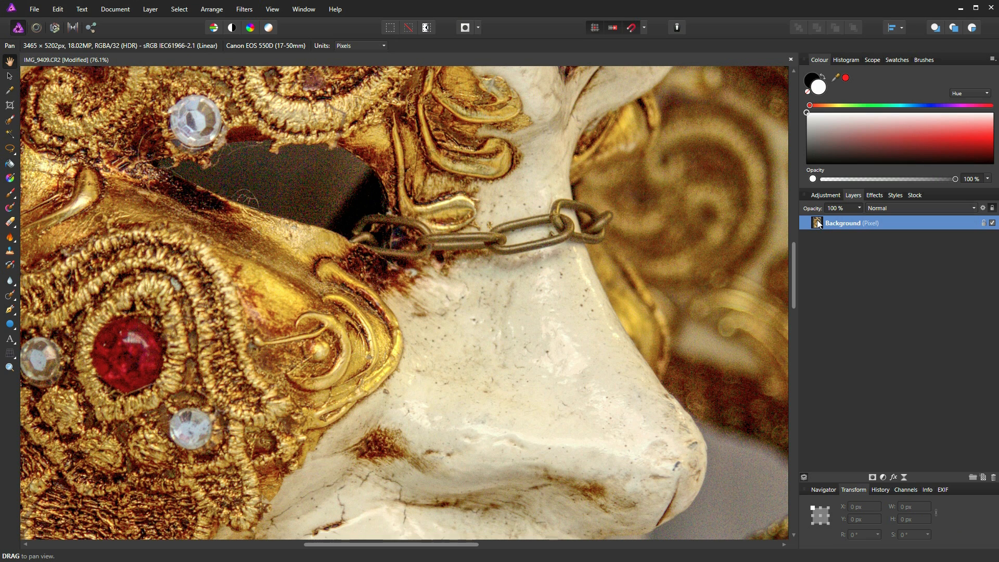
{"action": "key", "text": "ctrl+j"}
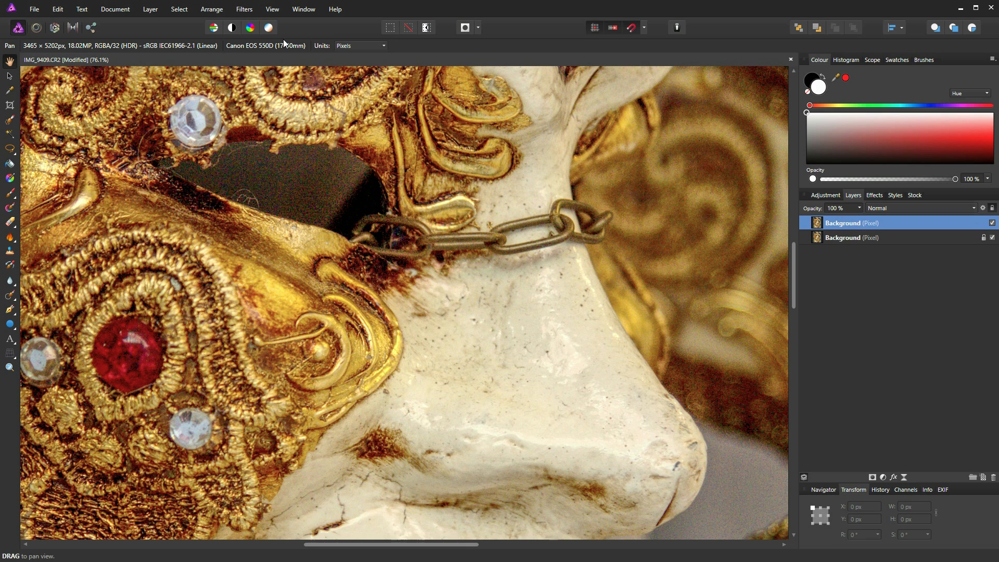
{"action": "left_click", "coordinate": [141, 10]}
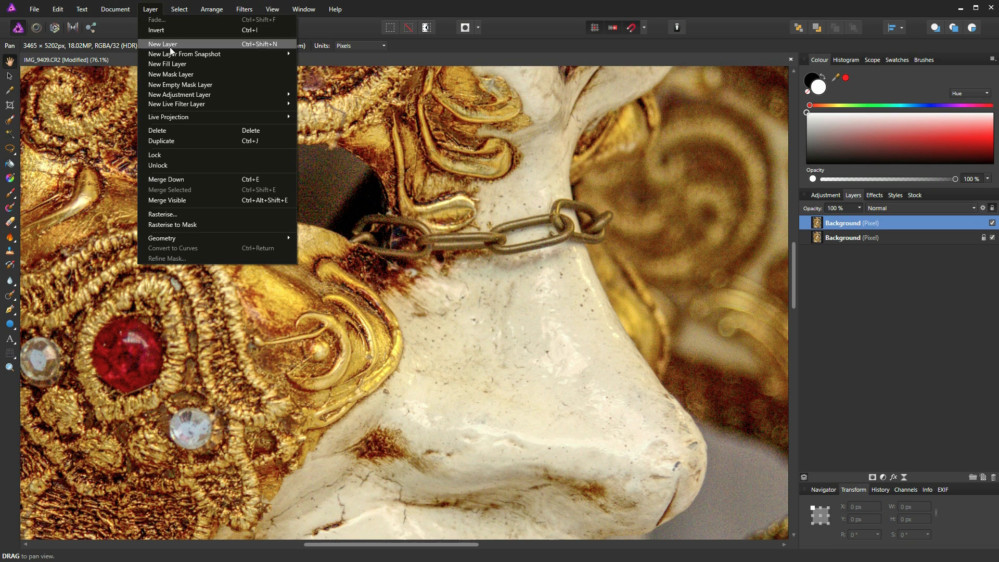
{"action": "mouse_move", "coordinate": [207, 105]}
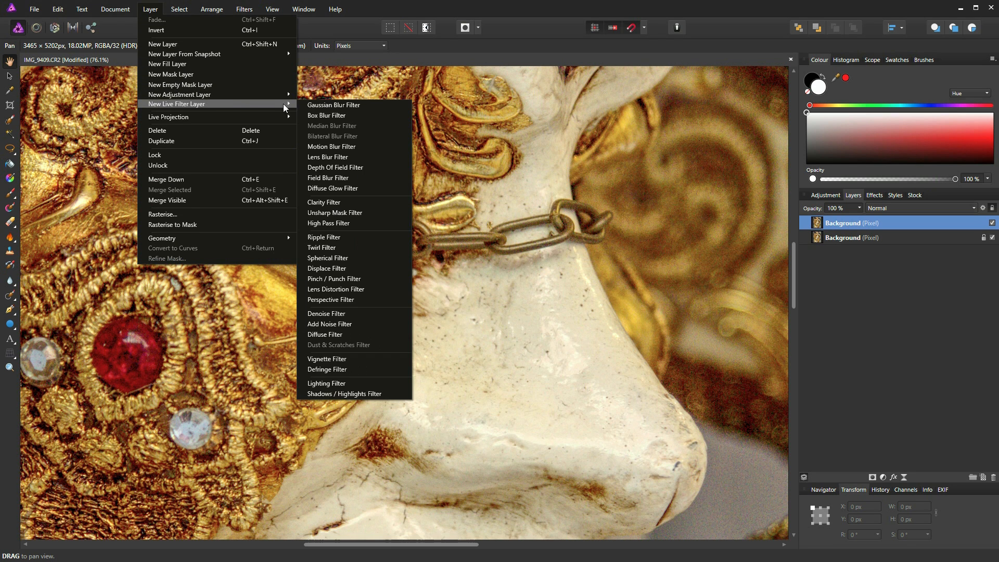
{"action": "left_click", "coordinate": [328, 315]}
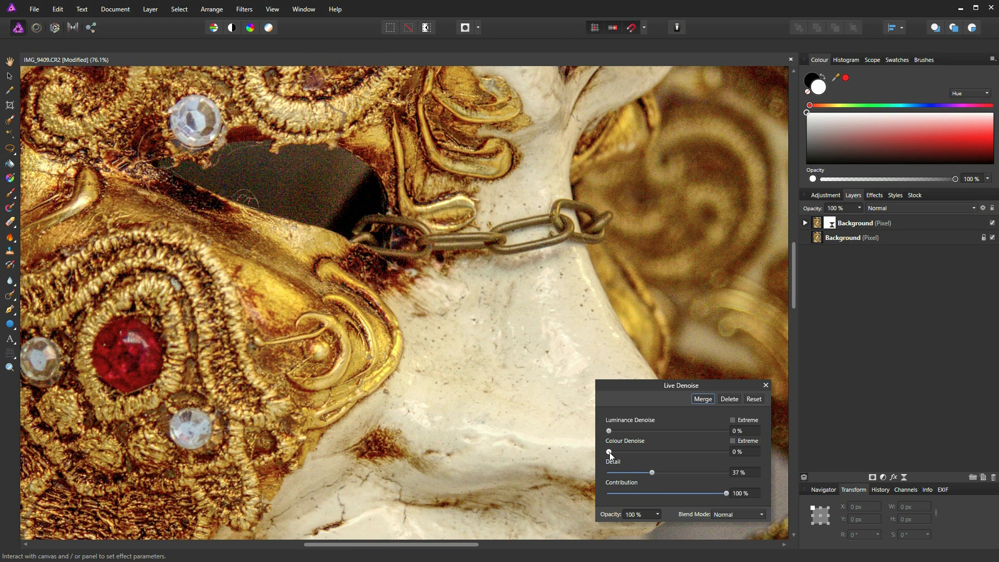
Set the live filter's Luminance Denoise to 50% and Detail to 16%, raise Colour Denoise close to its maximum, and view the whole photo
{"action": "left_click_drag", "start_coordinate": [610, 451], "coordinate": [639, 456]}
{"action": "left_click_drag", "start_coordinate": [609, 432], "coordinate": [657, 440]}
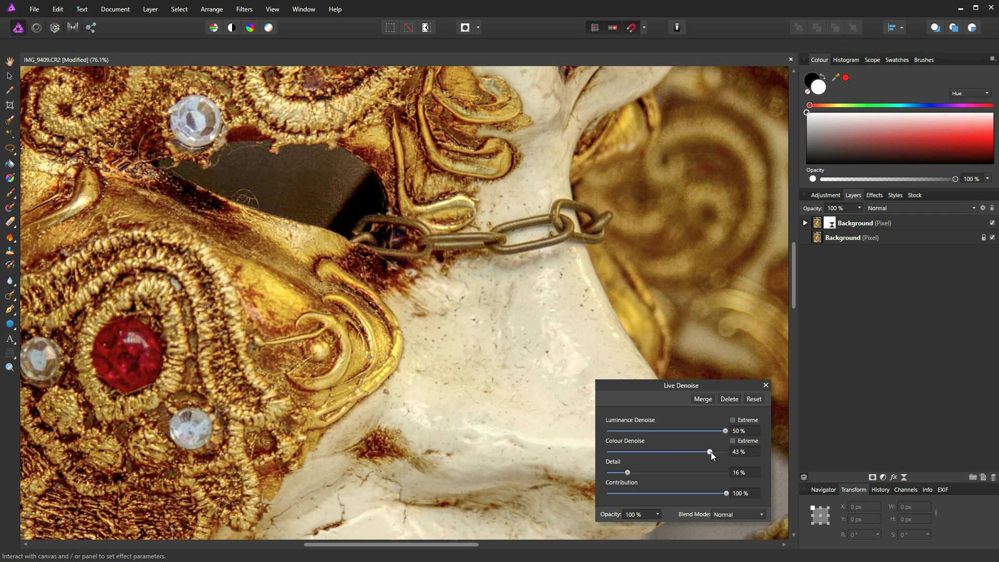
{"action": "left_click_drag", "start_coordinate": [722, 453], "coordinate": [725, 453]}
{"action": "left_click", "coordinate": [765, 385]}
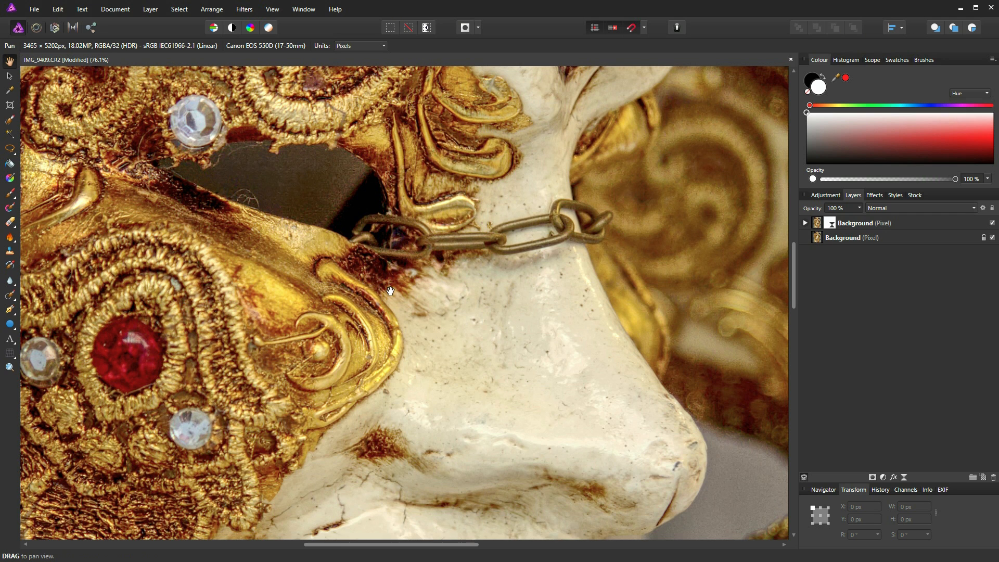
{"action": "key", "text": "ctrl+0"}
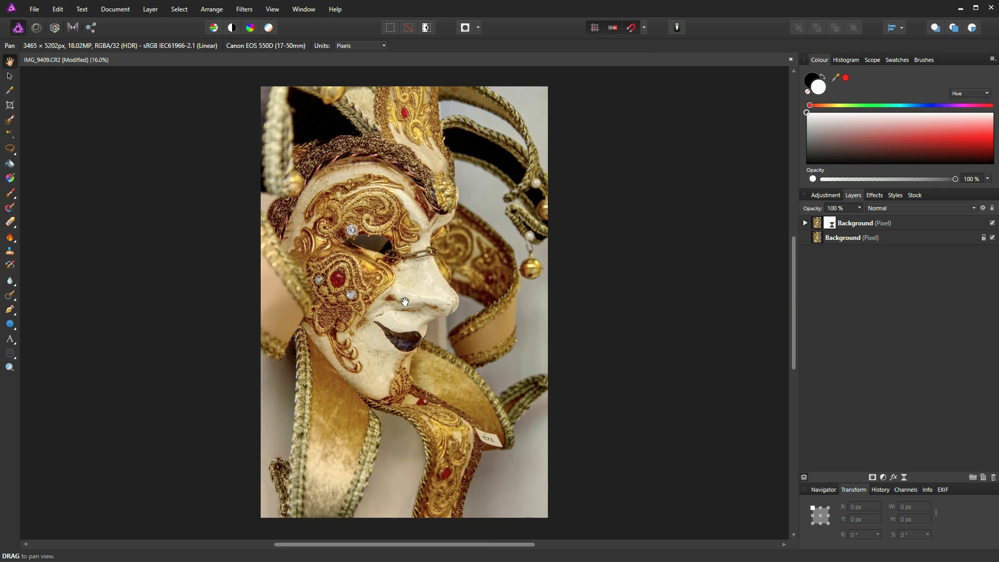